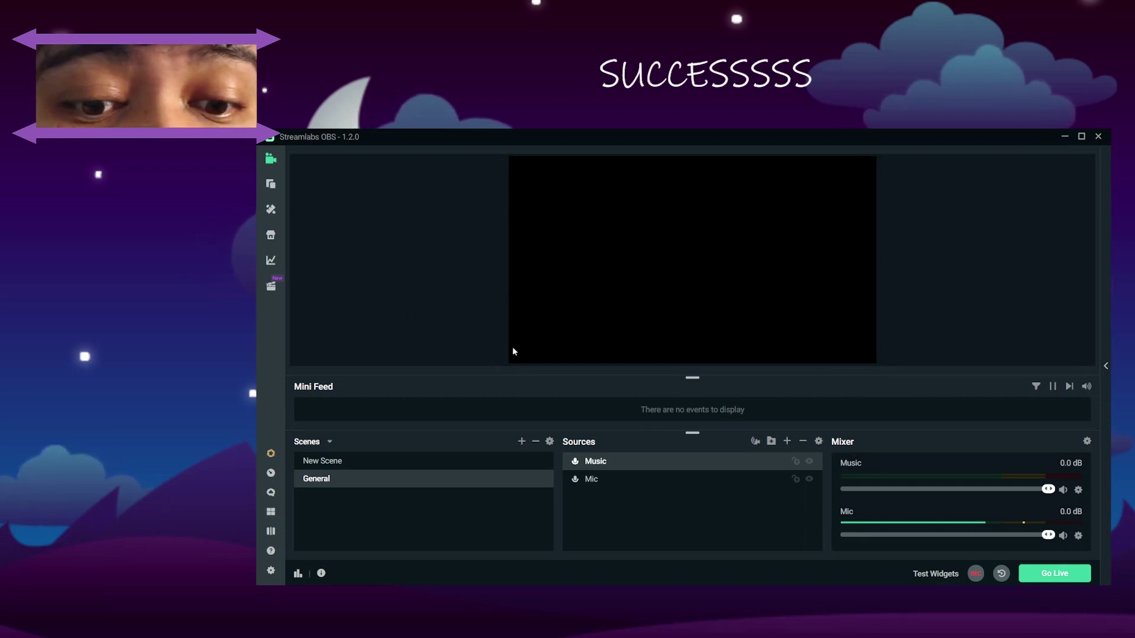
Add a new Audio Input Capture source named 'Game'.
left_click(787, 441)
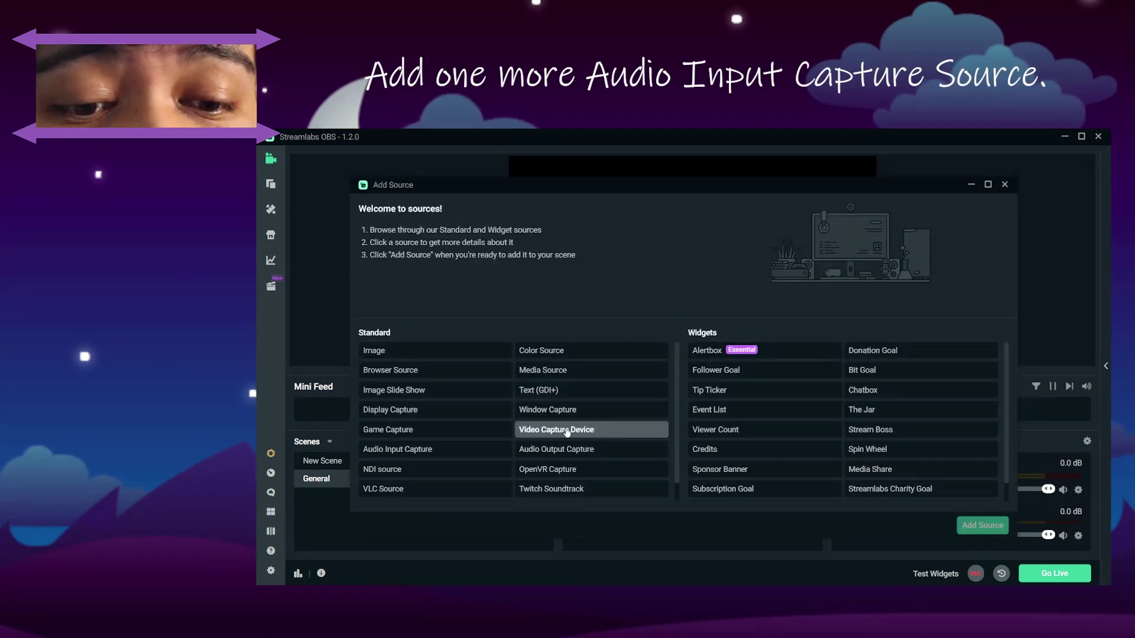
left_click(470, 457)
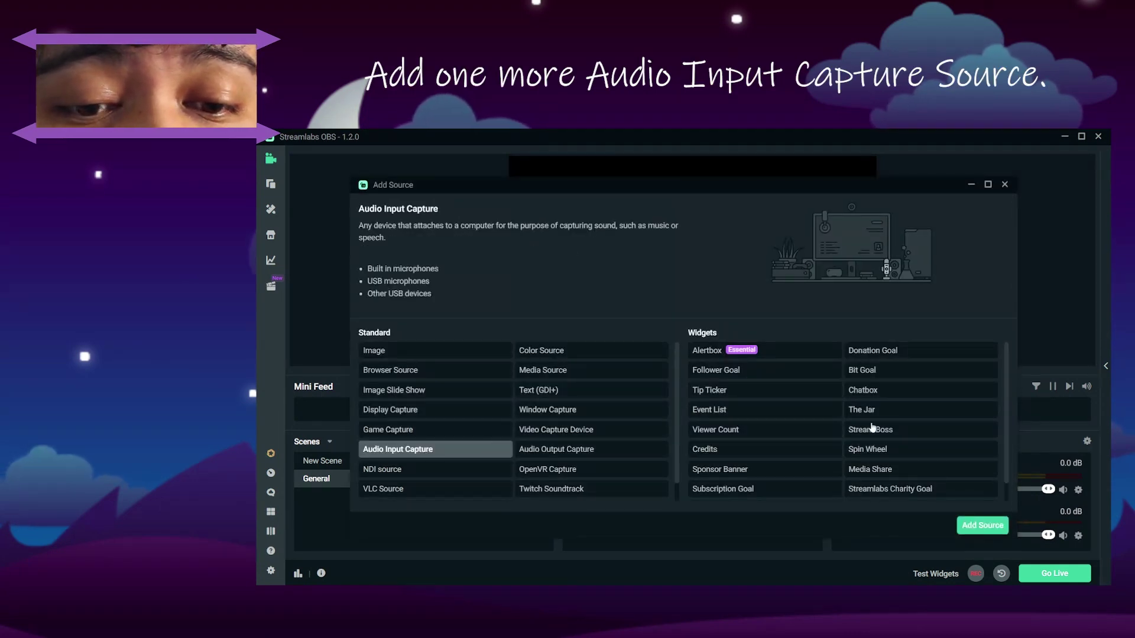
left_click(972, 525)
left_click(631, 434)
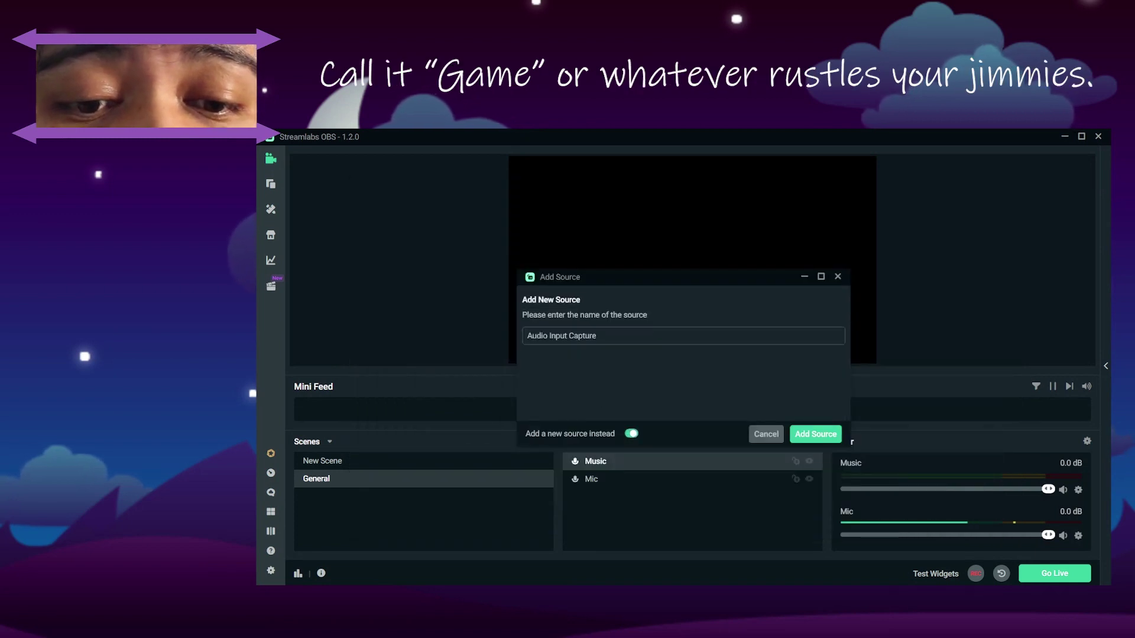
type("Game")
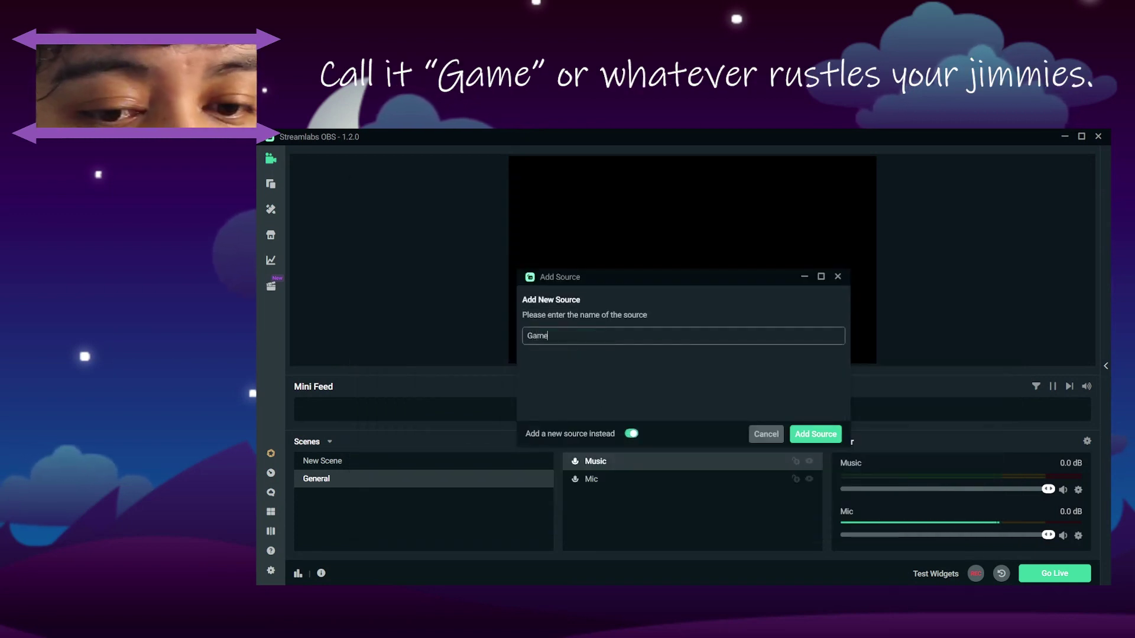
left_click(816, 434)
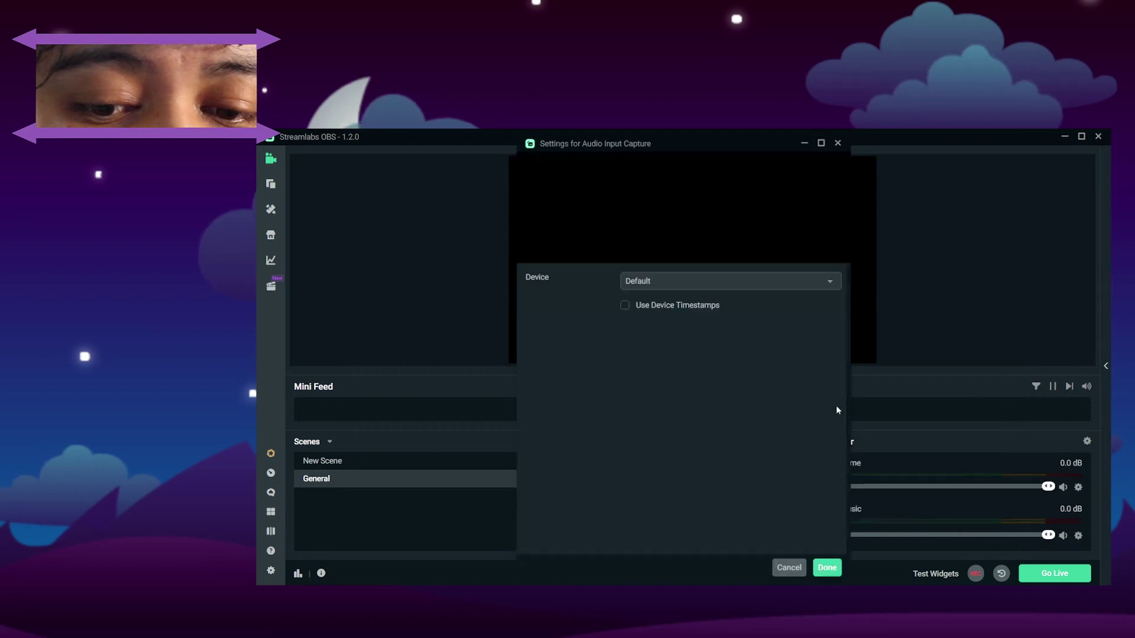
Set the Game source's device to VoiceMeeter Aux Output and save it.
left_click(833, 290)
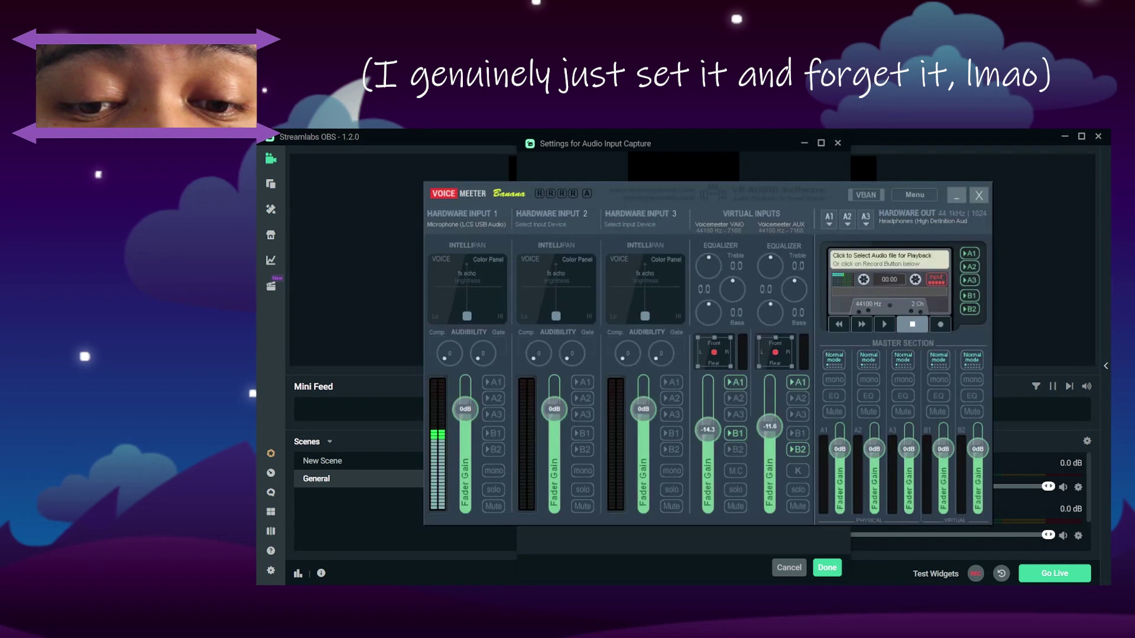
left_click(957, 200)
left_click(786, 281)
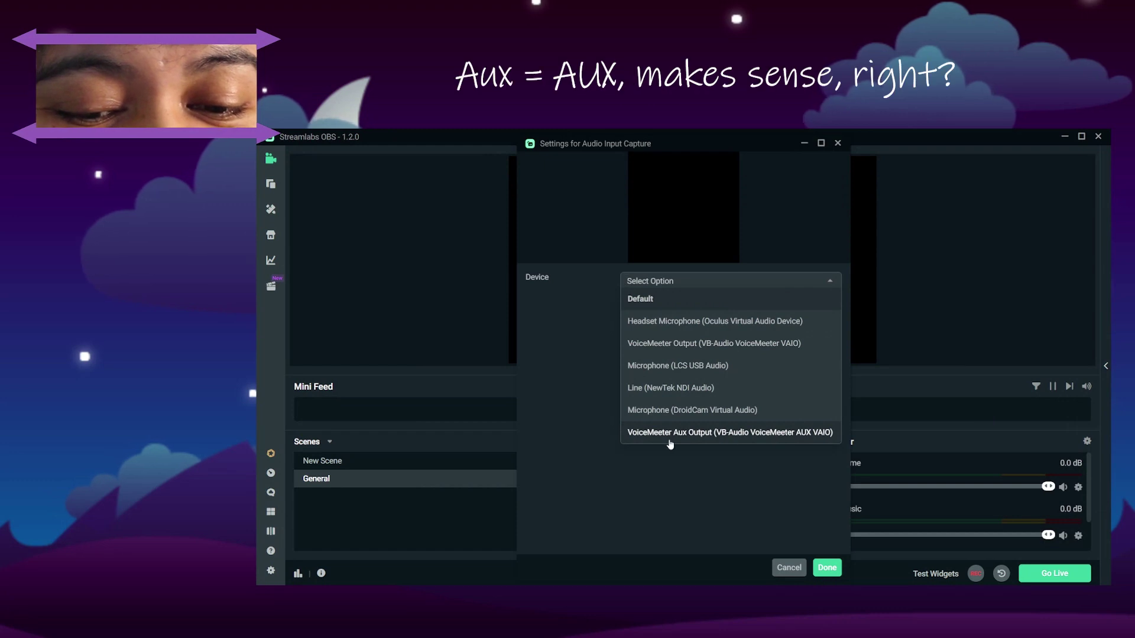
left_click(691, 437)
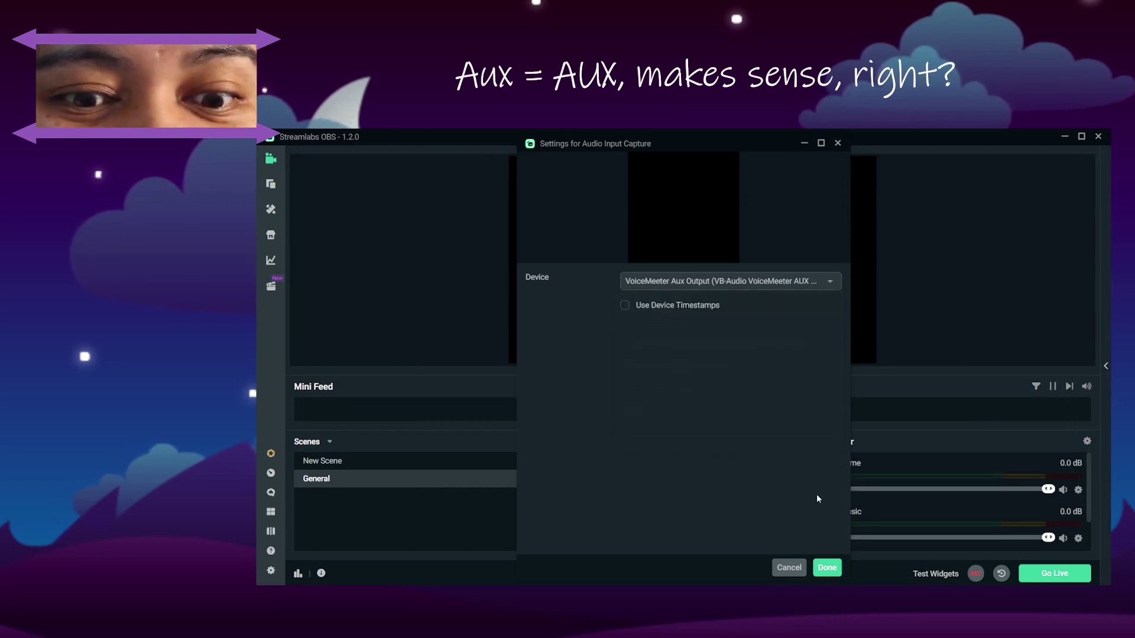
left_click(827, 569)
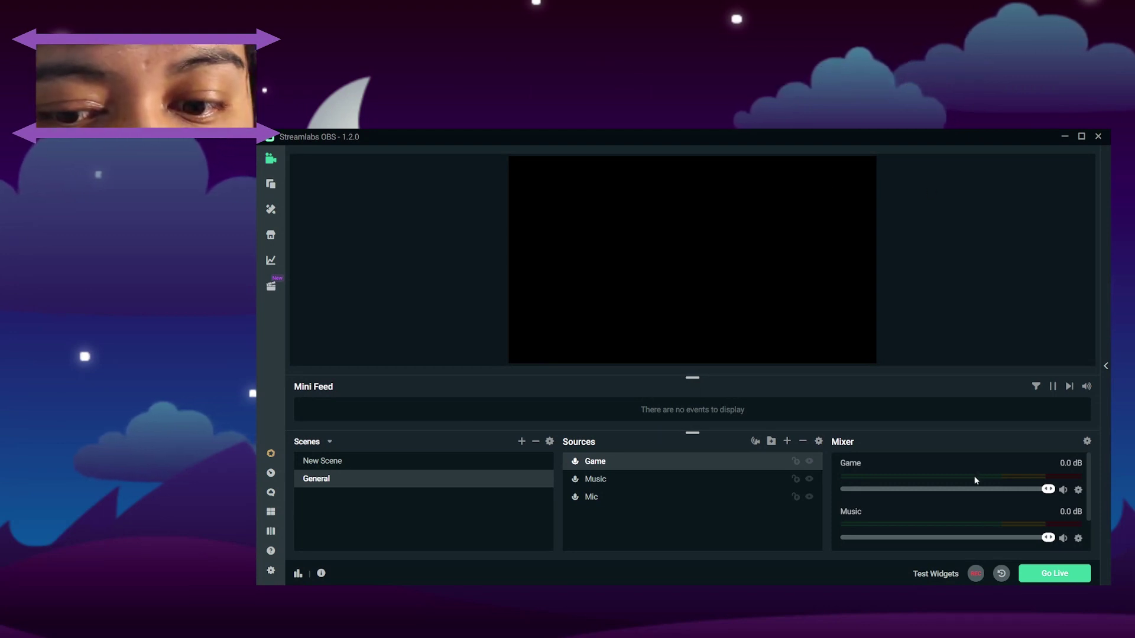
In Advanced Audio Settings, untick track 6 for the Music source.
scroll(973, 478, "down", 1)
scroll(972, 476, "up", 1)
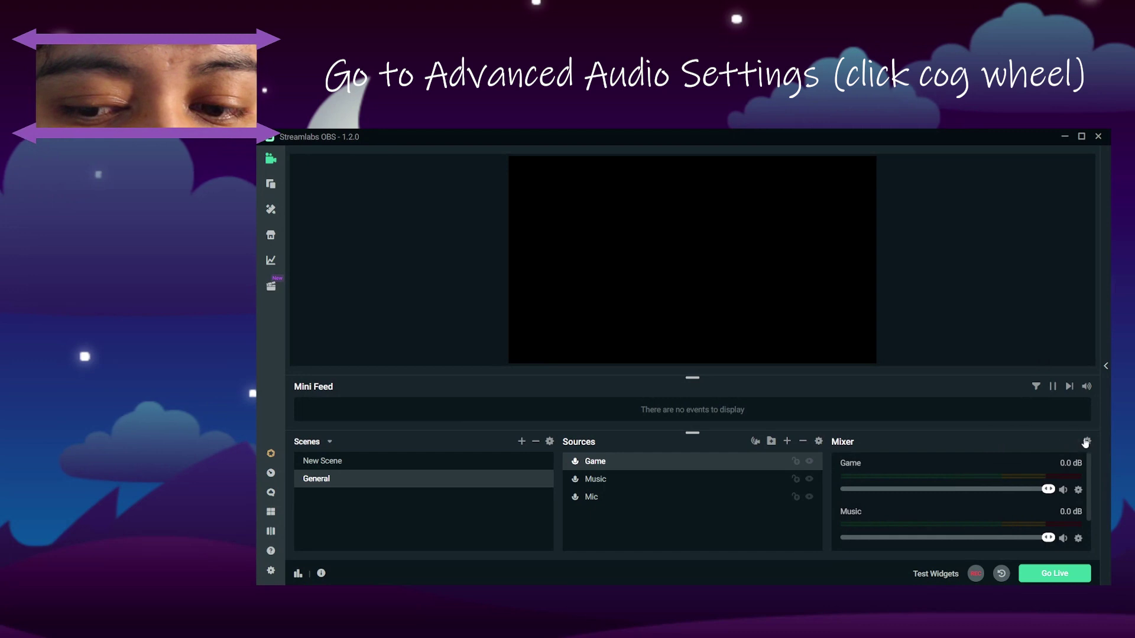
left_click(1087, 443)
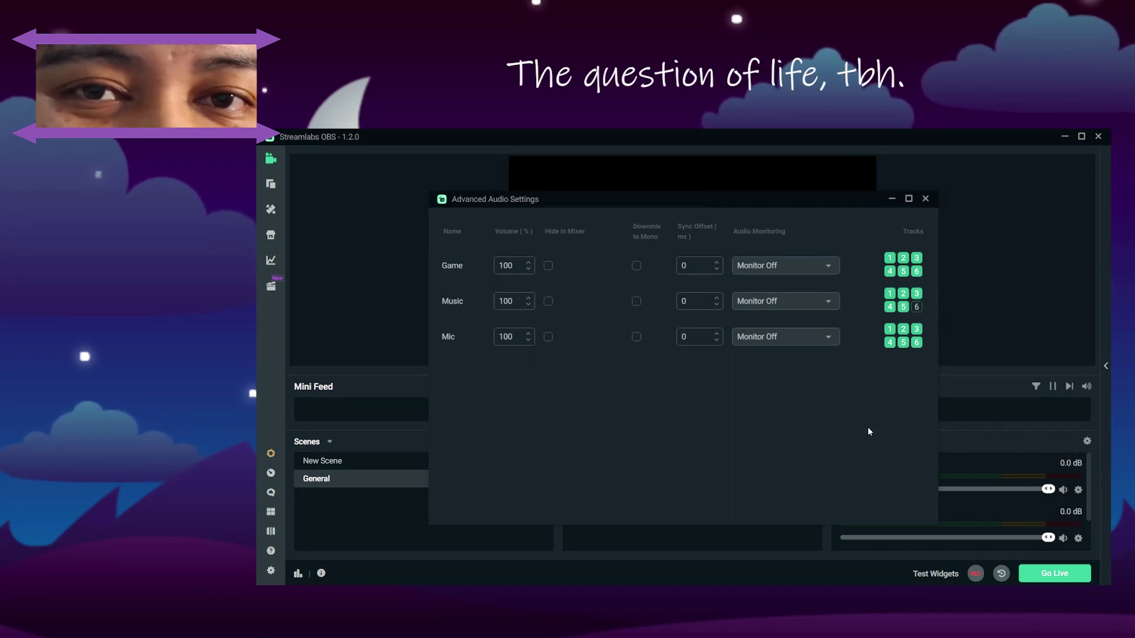
left_click(925, 200)
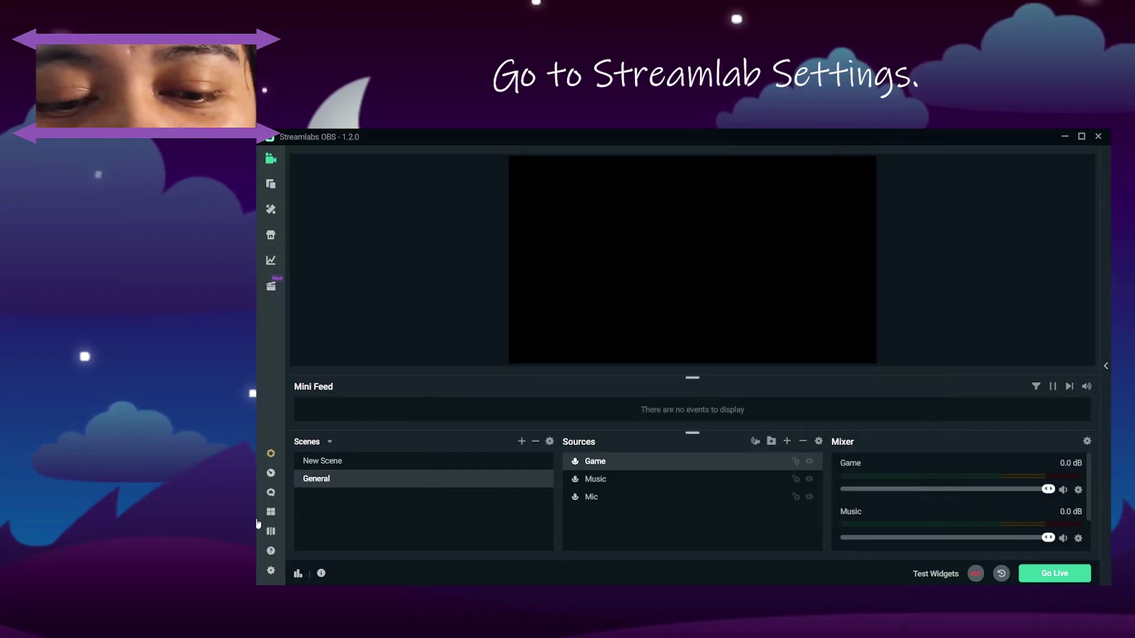
Set the Output Mode to Advanced in the Output settings.
left_click(271, 571)
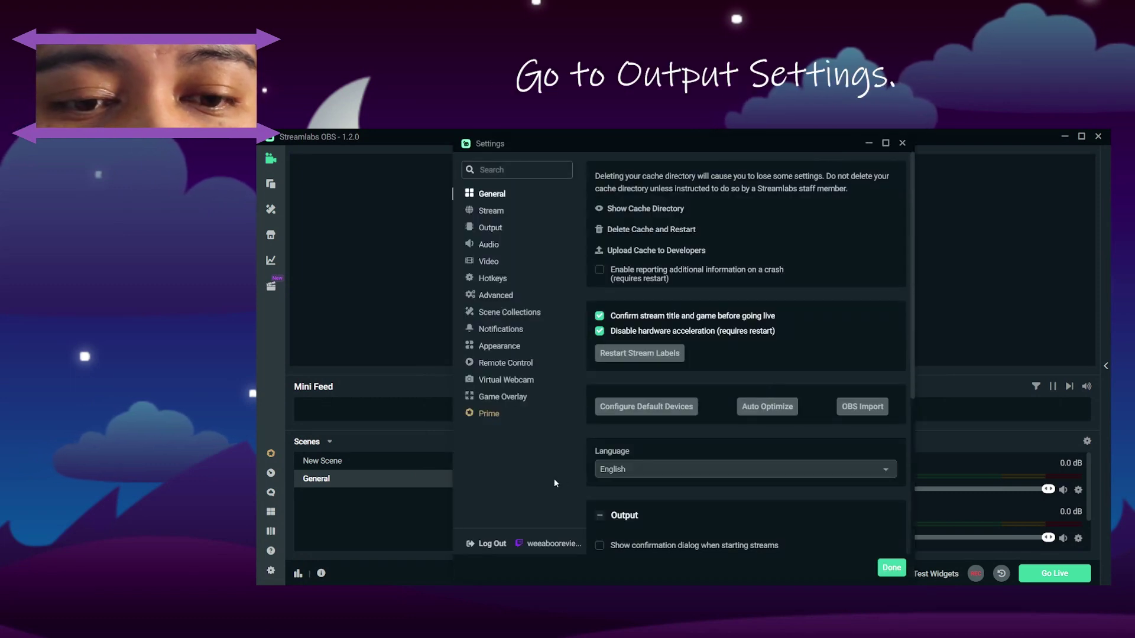
left_click(498, 233)
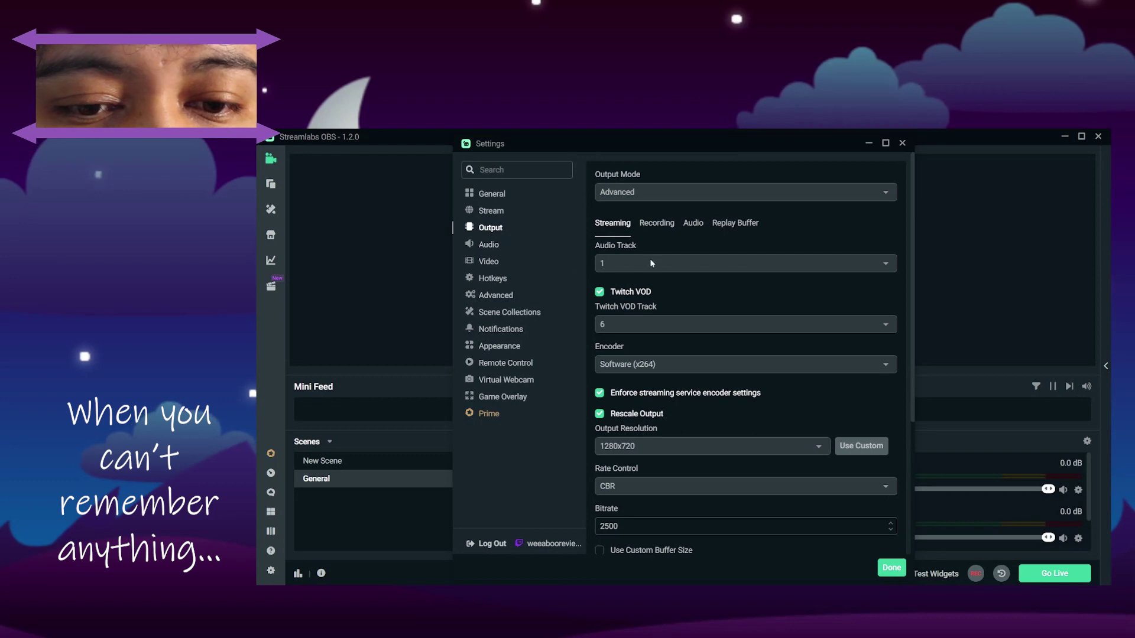
left_click(764, 193)
left_click(707, 233)
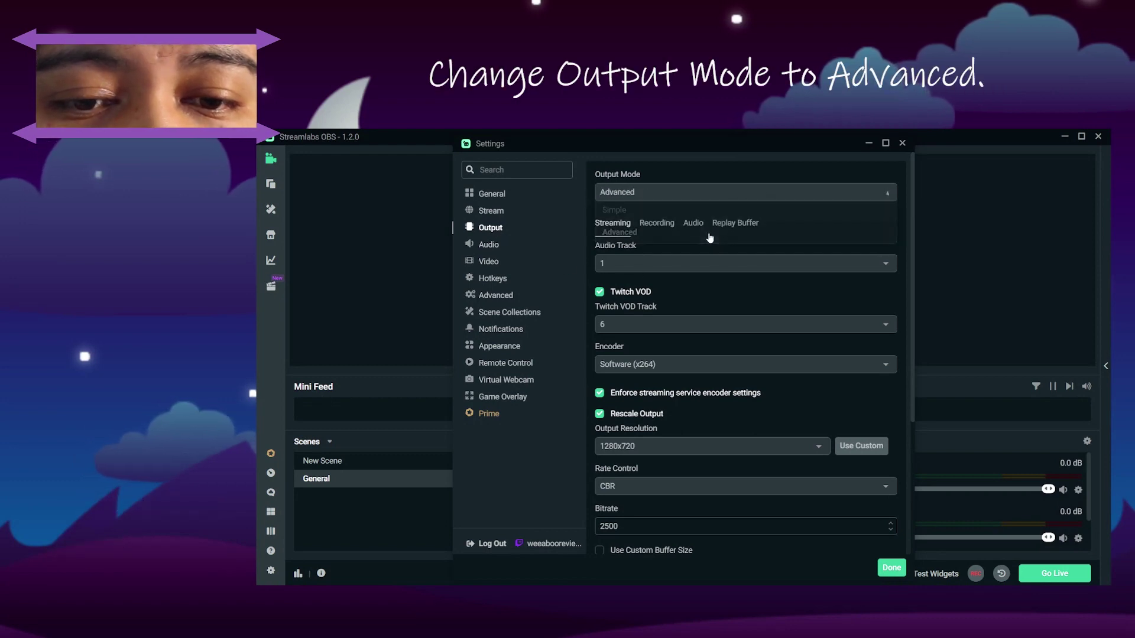
left_click(733, 191)
left_click(708, 213)
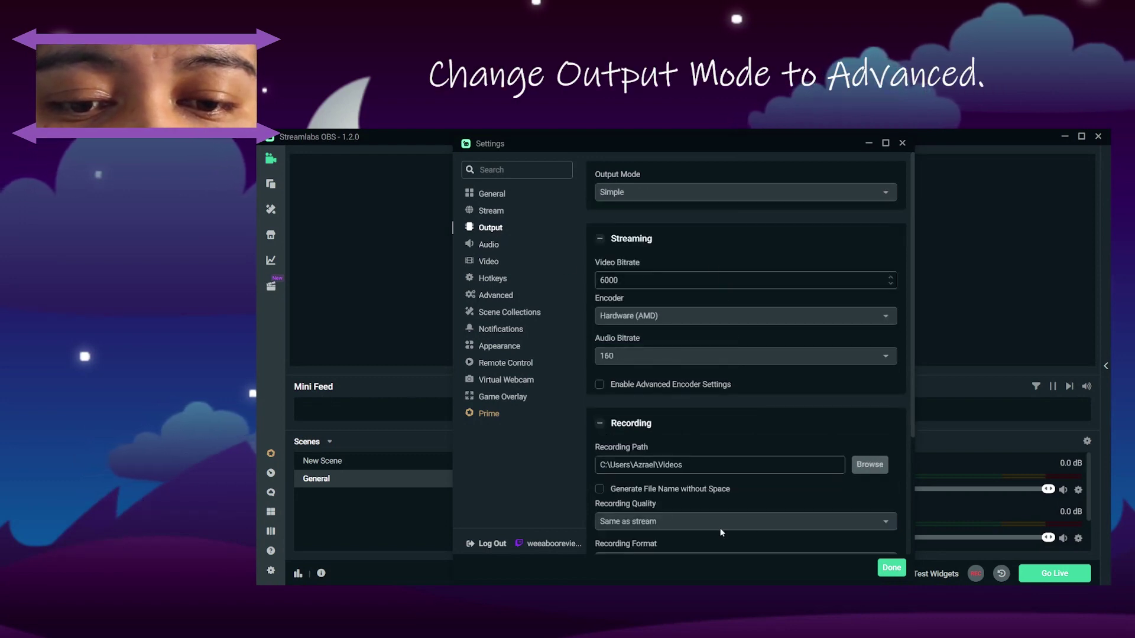
left_click(807, 194)
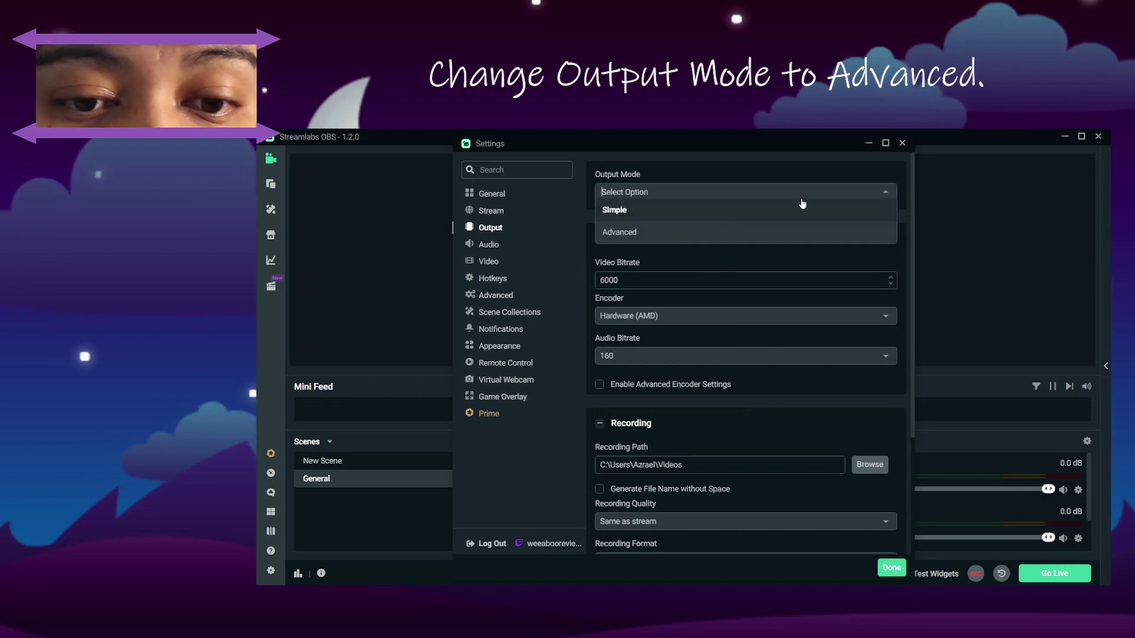
left_click(779, 233)
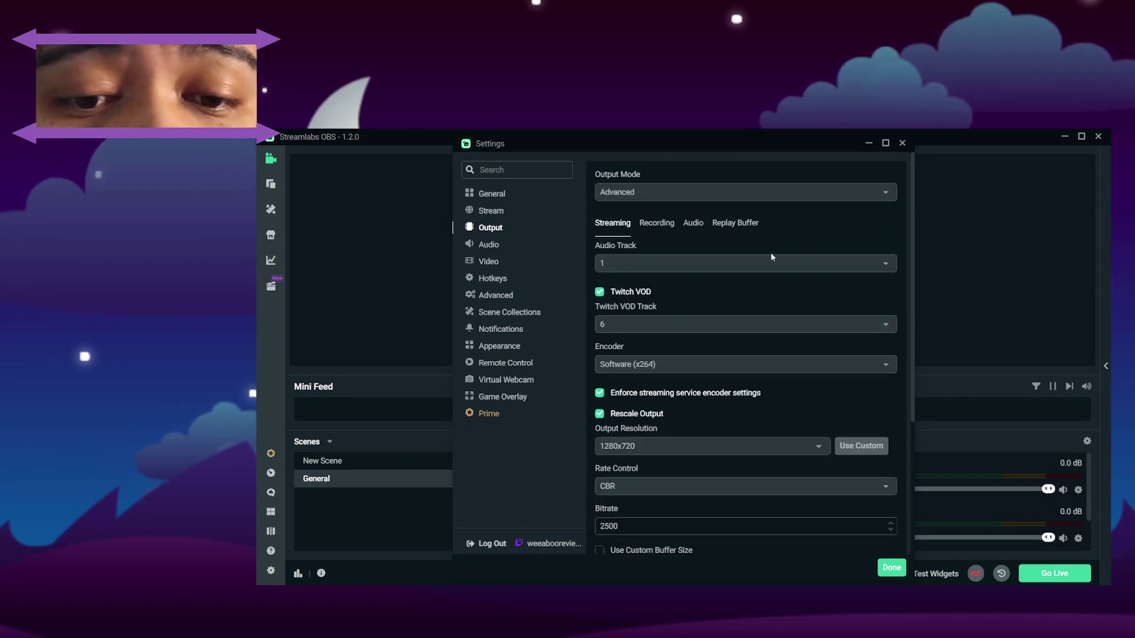
Enable Twitch VOD with its track set to 6 and close Settings.
left_click(598, 292)
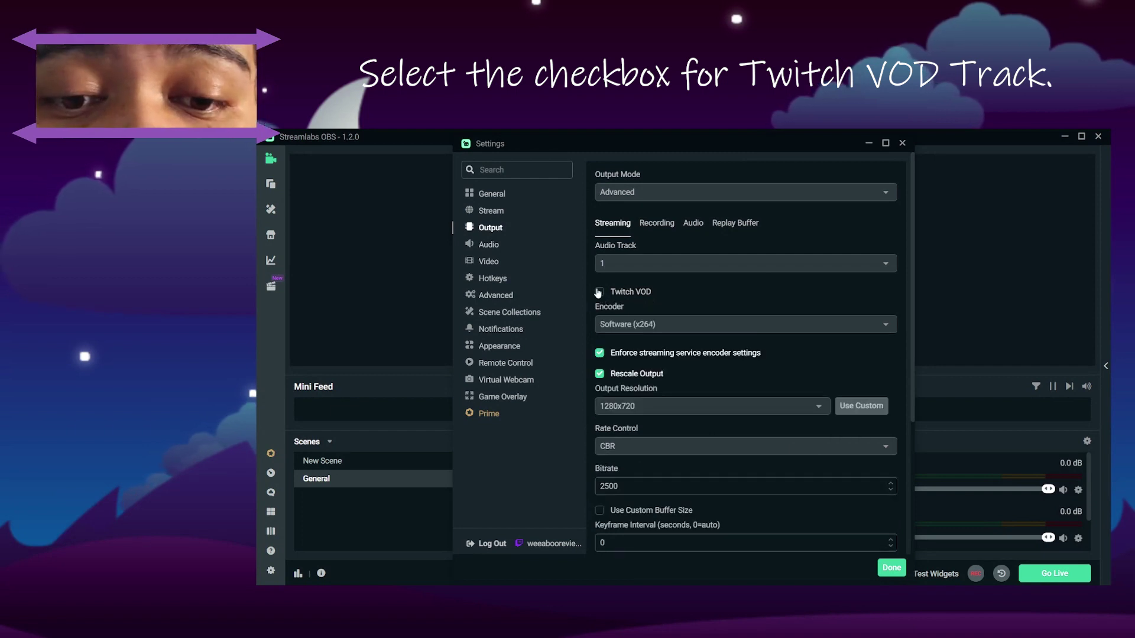
left_click(599, 292)
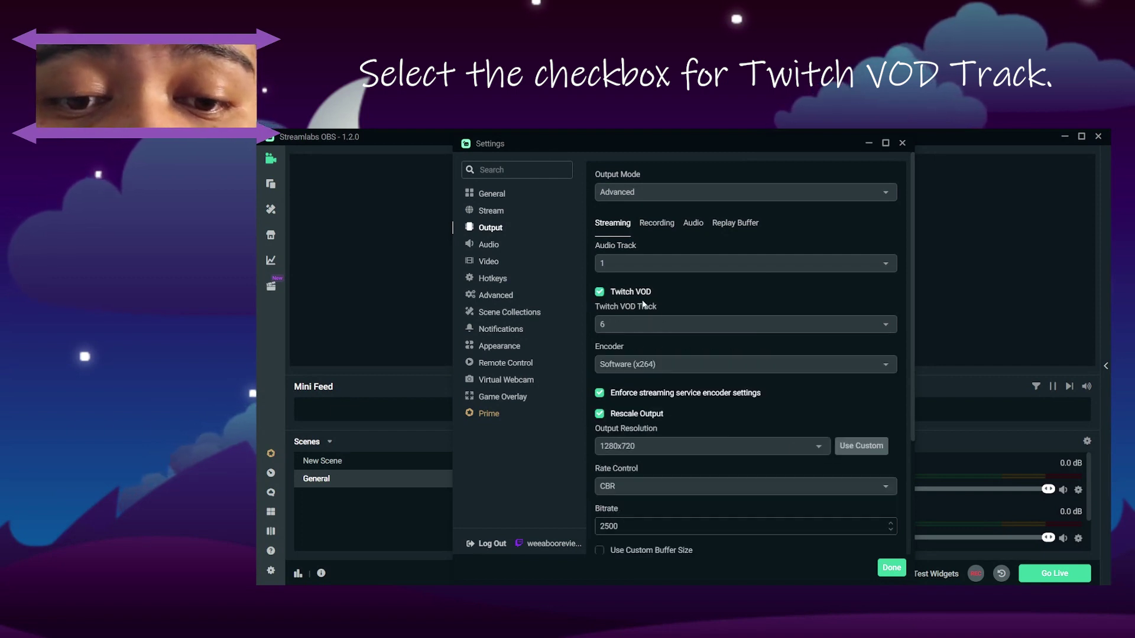
left_click(665, 323)
left_click(650, 453)
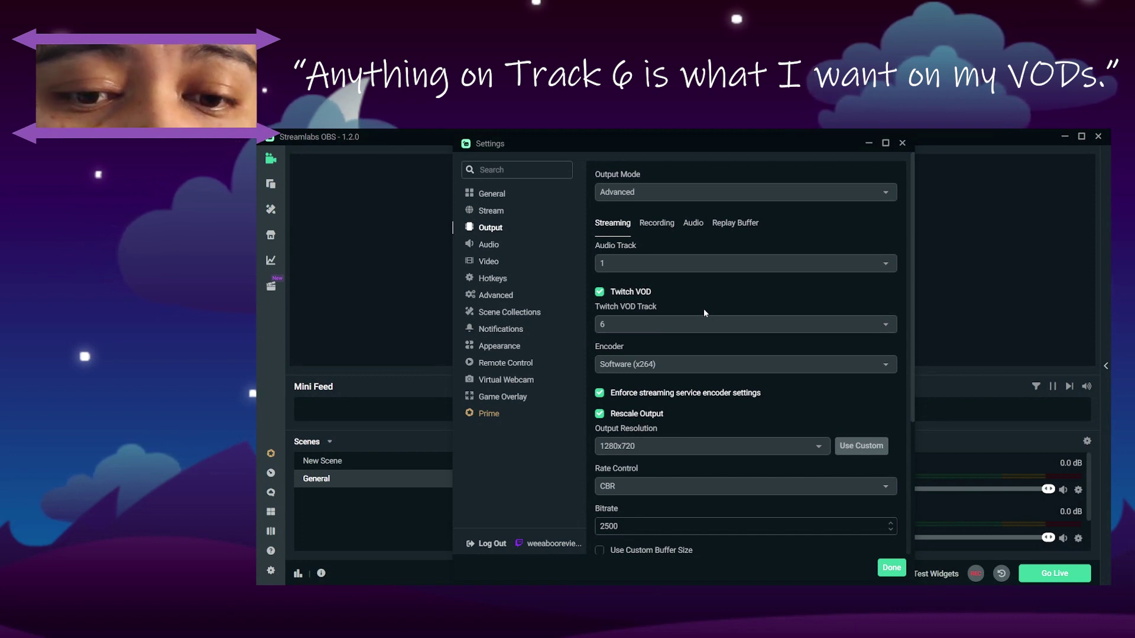
left_click(896, 567)
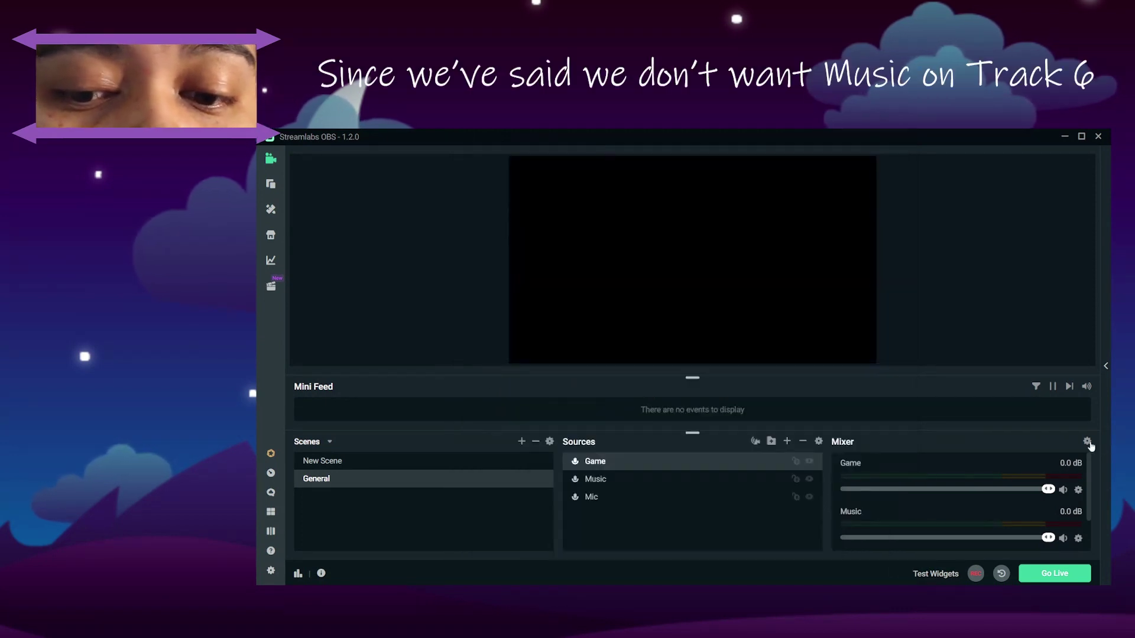
left_click(1087, 441)
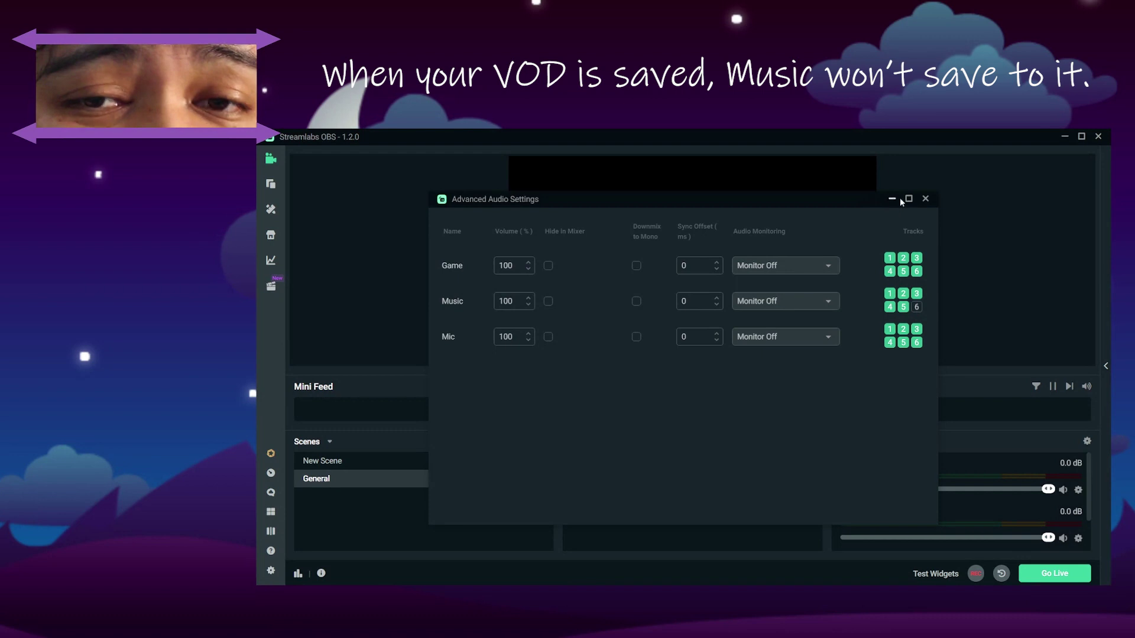
left_click(924, 199)
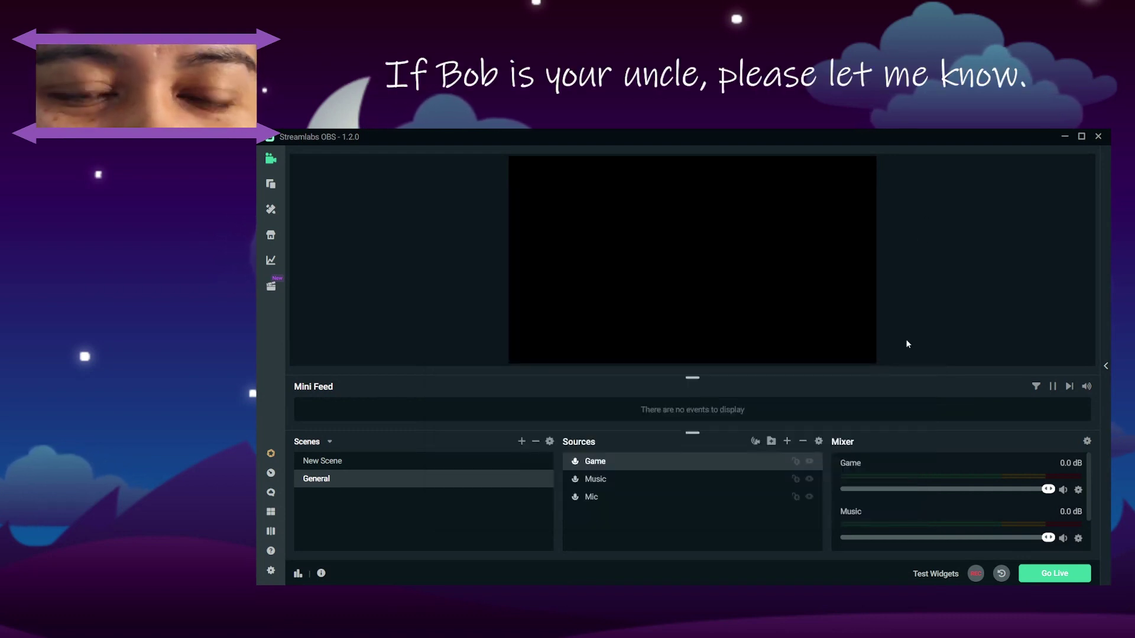
left_click(270, 571)
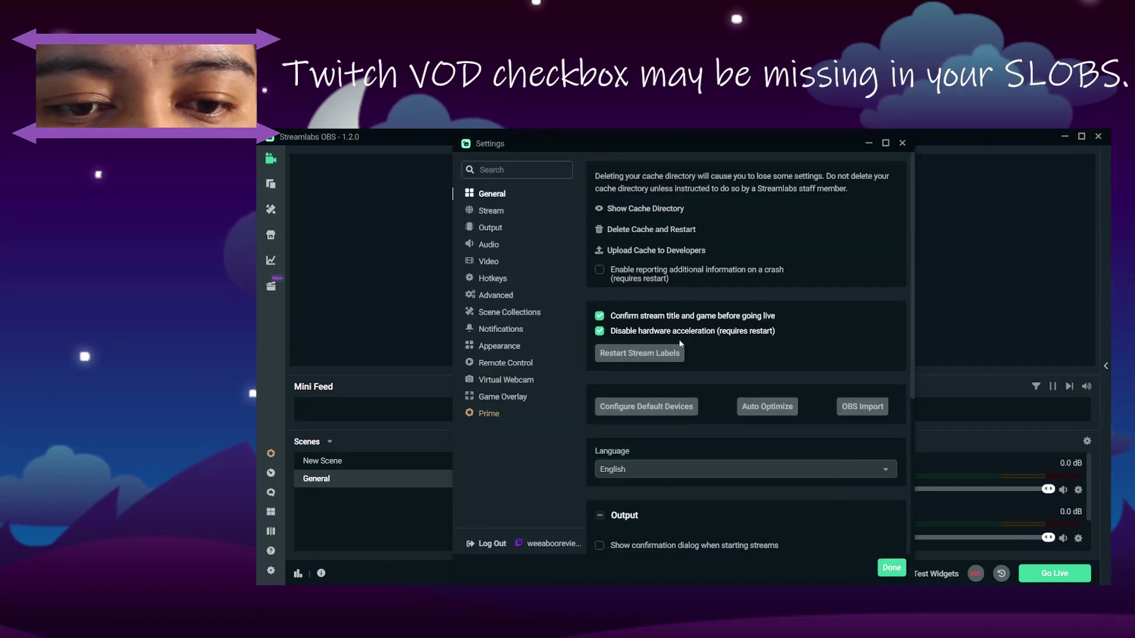
left_click(490, 229)
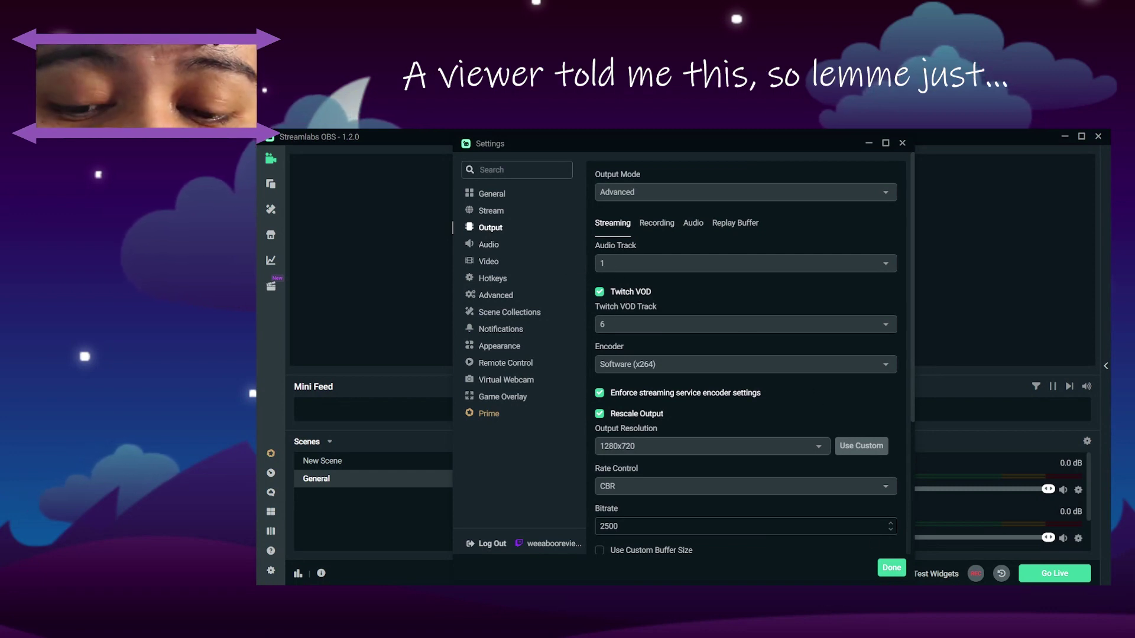
key("Escape")
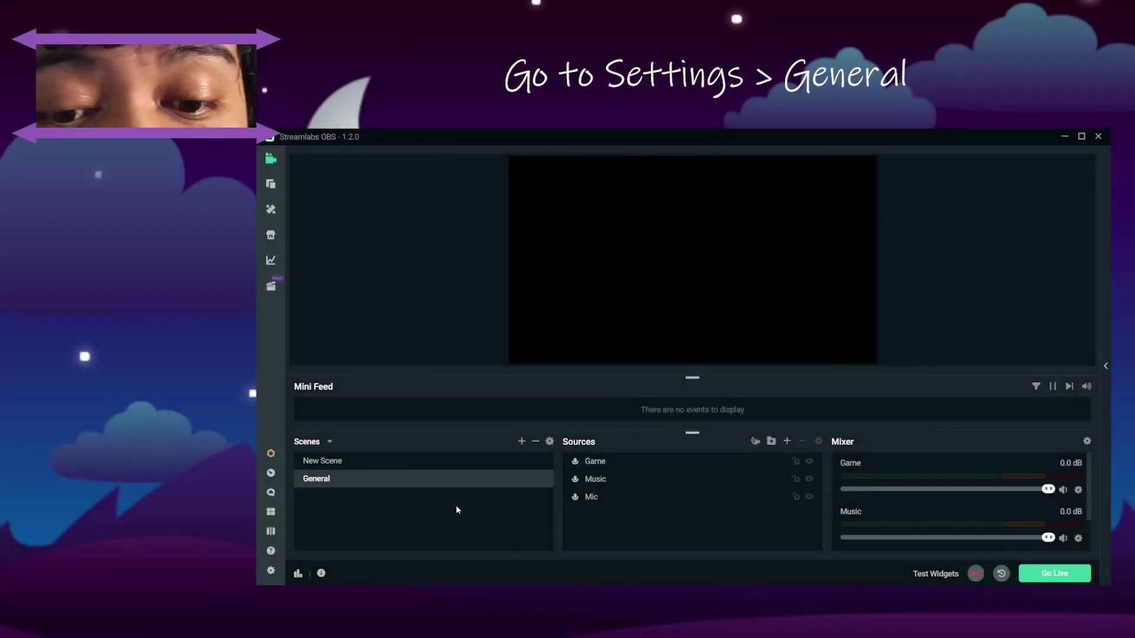
Choose Delete Cache and Restart from the General settings page.
left_click(271, 570)
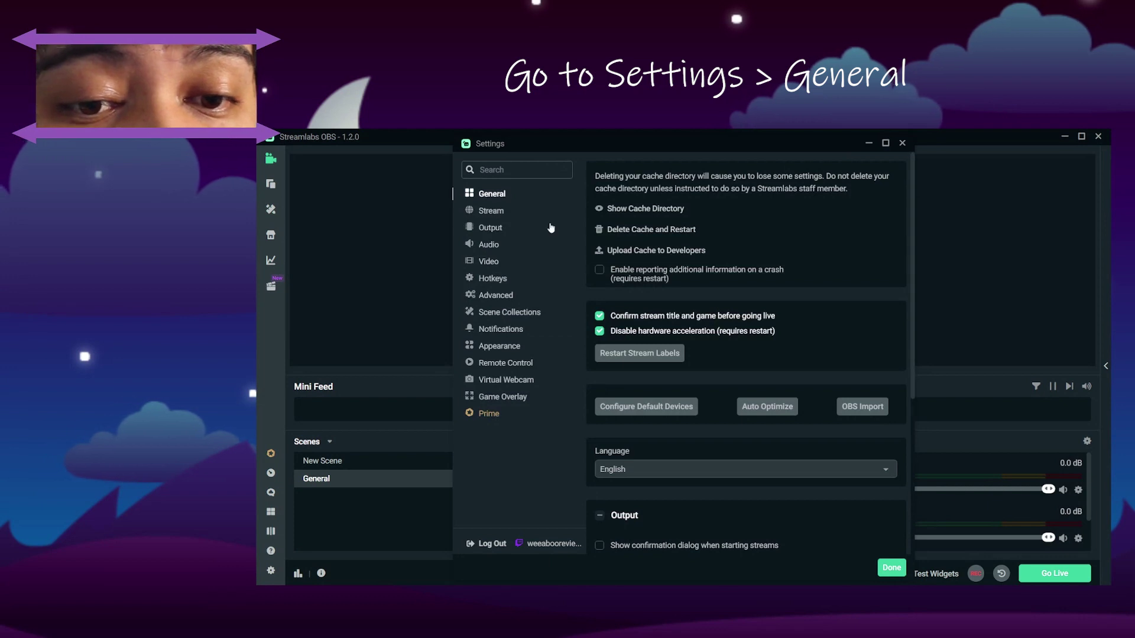
left_click(677, 235)
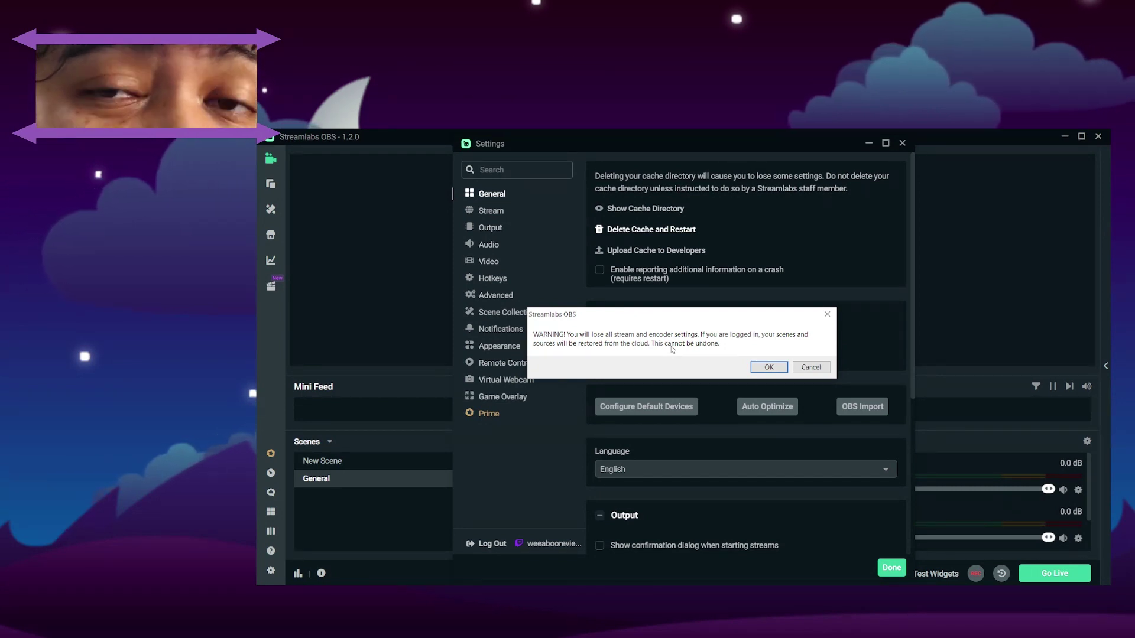
Confirm the cache wipe, reconnect Twitch after restart, and choose Start Fresh.
left_click(770, 367)
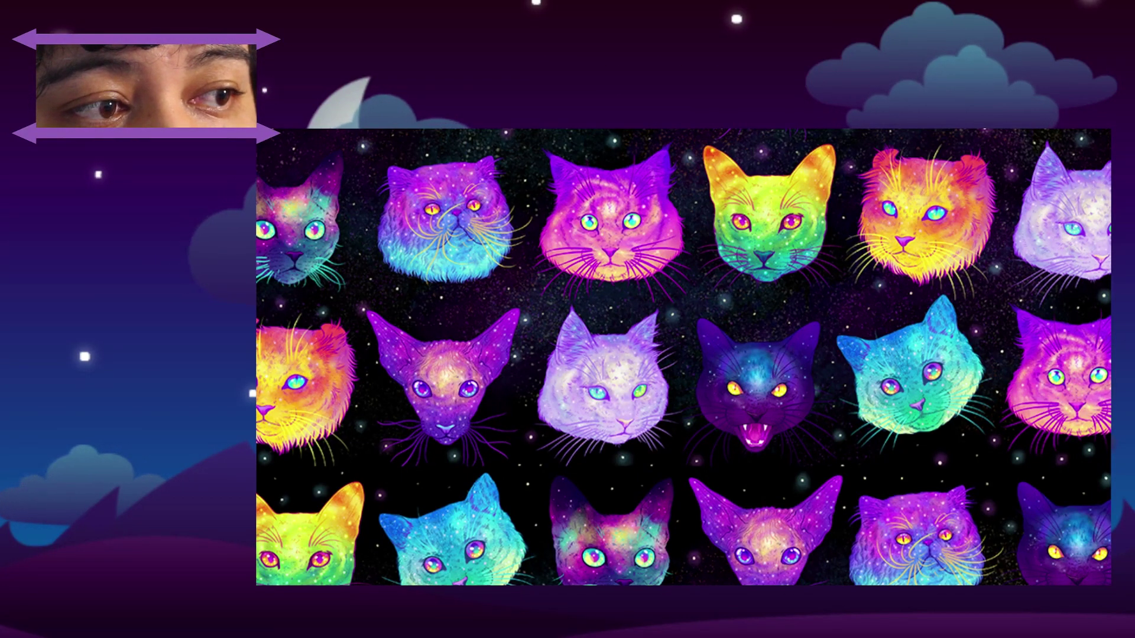
left_click(632, 315)
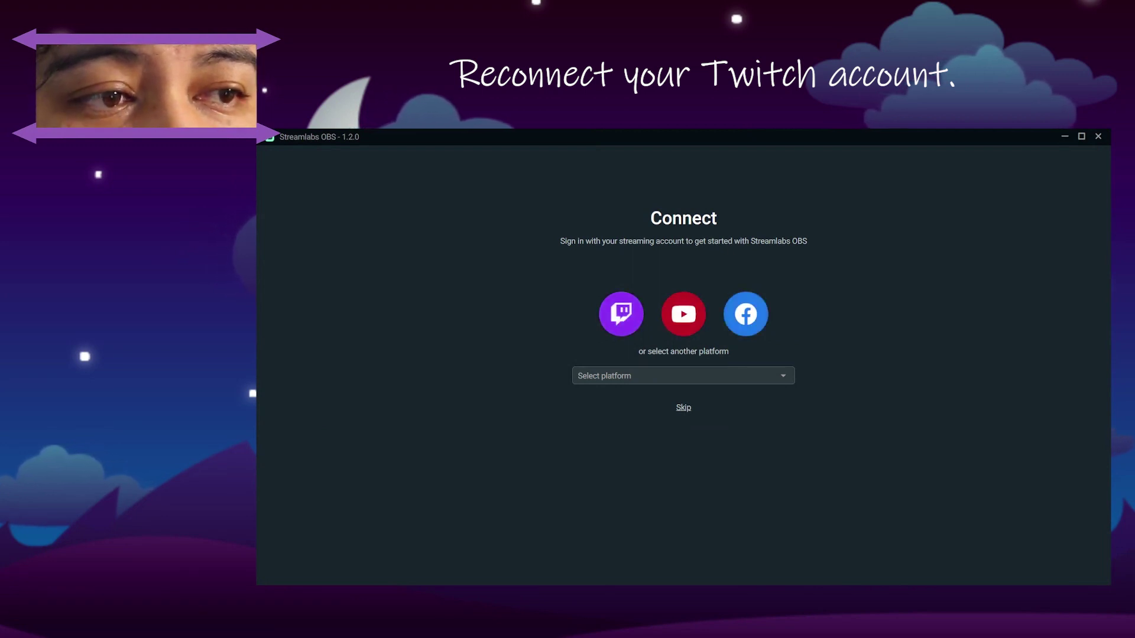
left_click(687, 410)
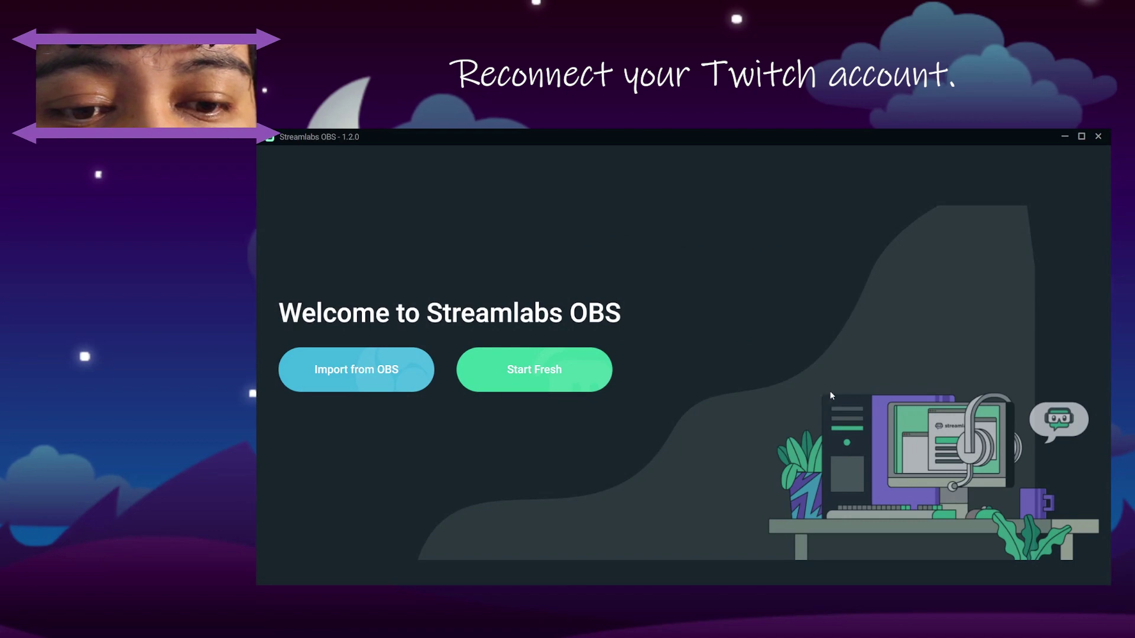
left_click(509, 375)
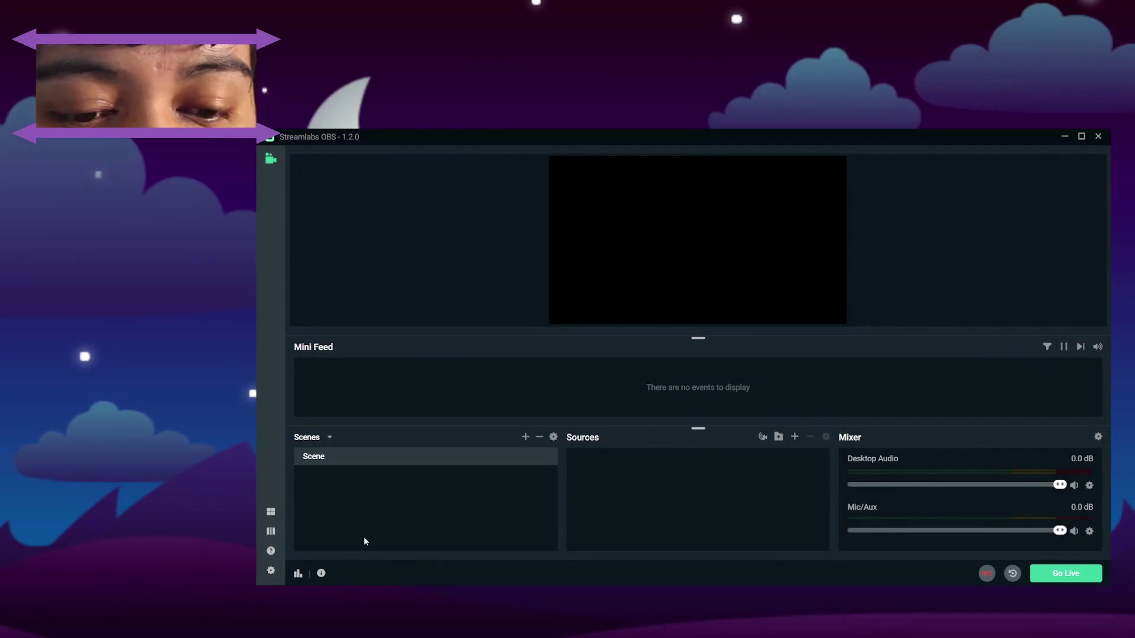
Switch Output Mode to Advanced, enable Twitch VOD on track 6, and close Settings.
left_click(271, 571)
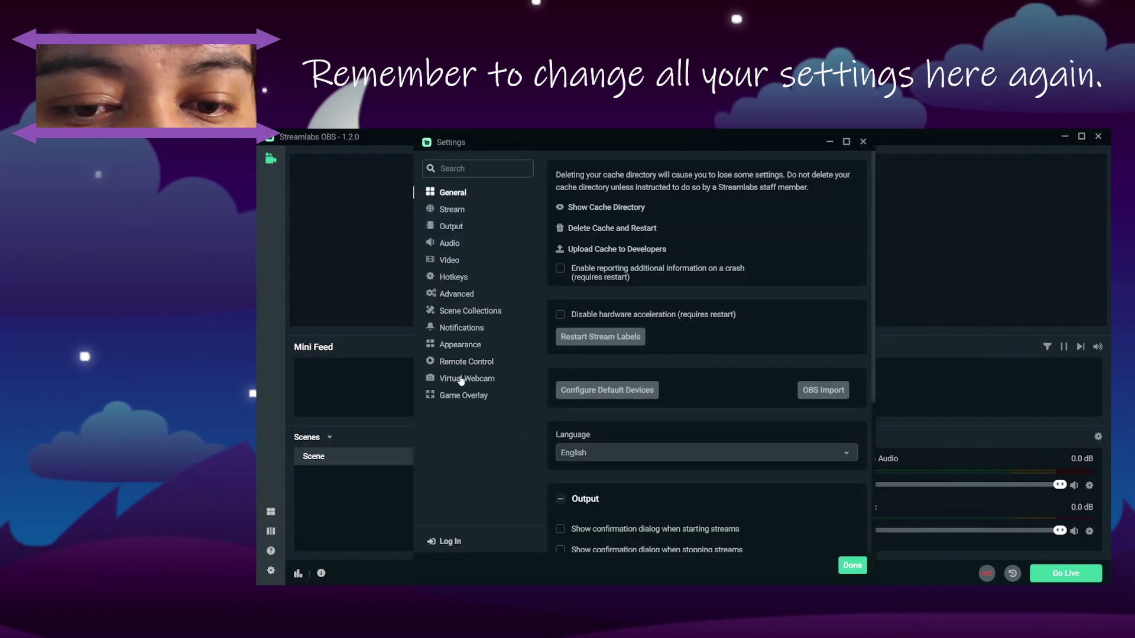
left_click(451, 227)
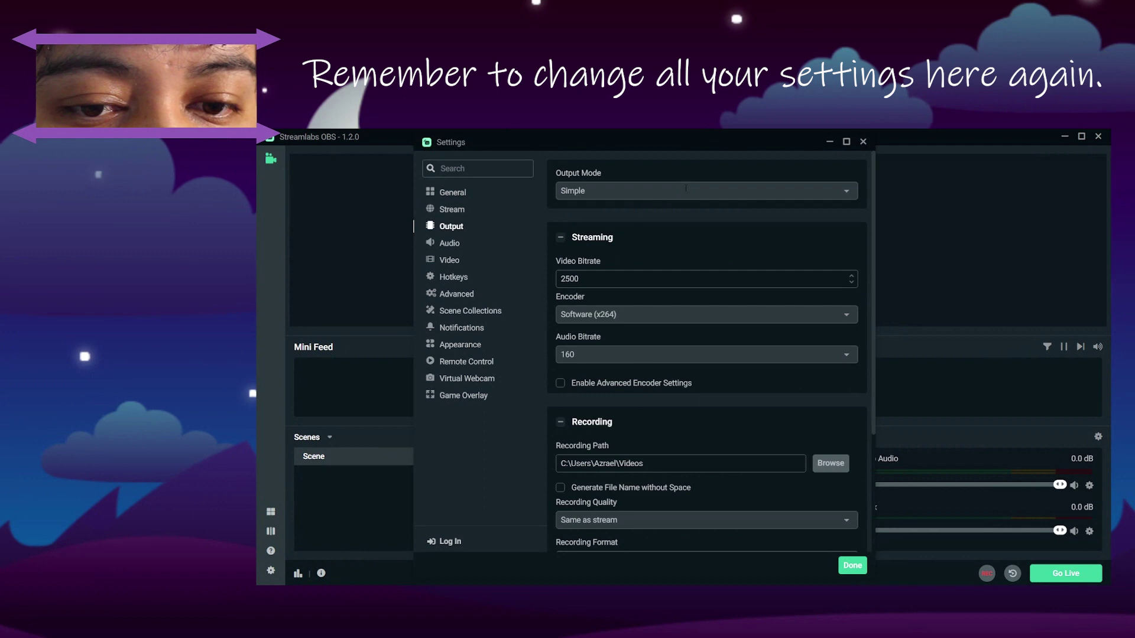
left_click(686, 188)
left_click(649, 230)
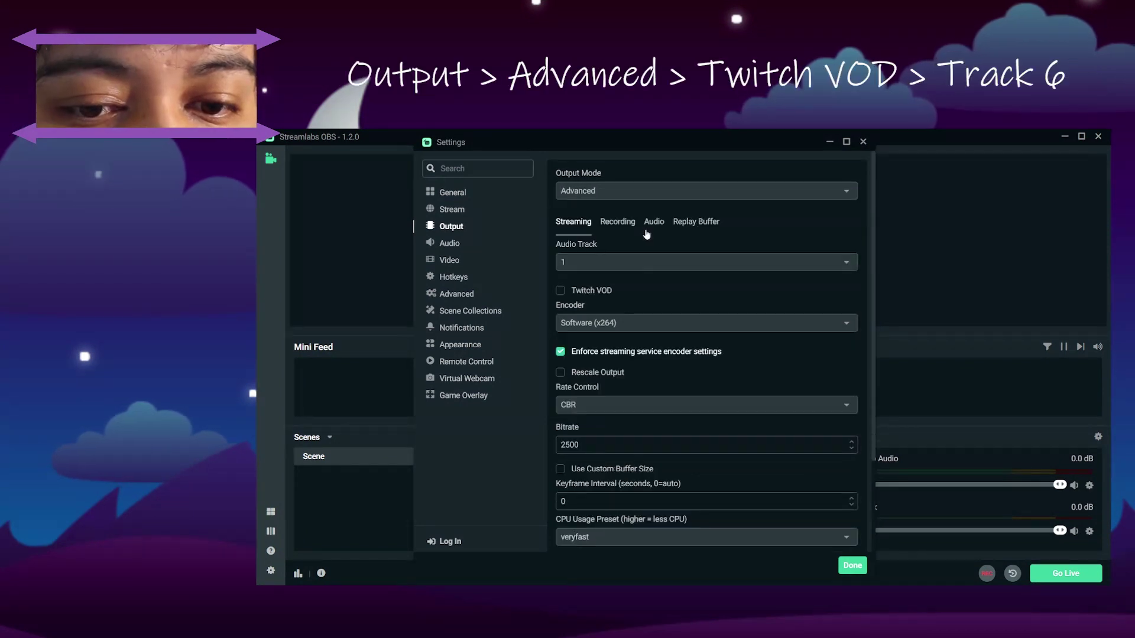
left_click(596, 291)
left_click(665, 322)
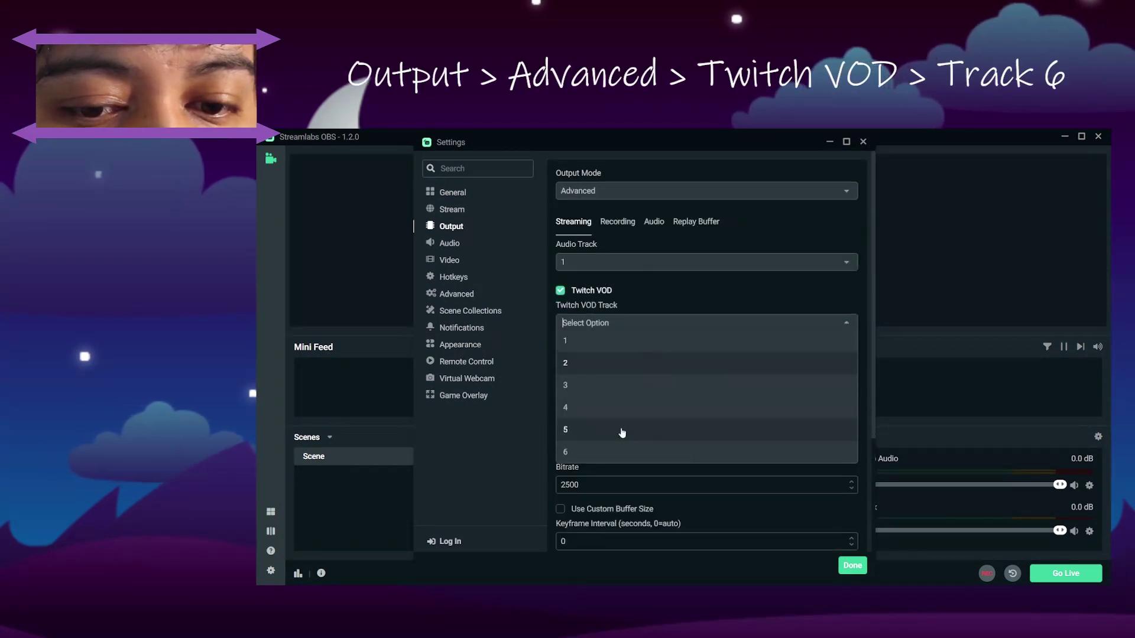
left_click(623, 452)
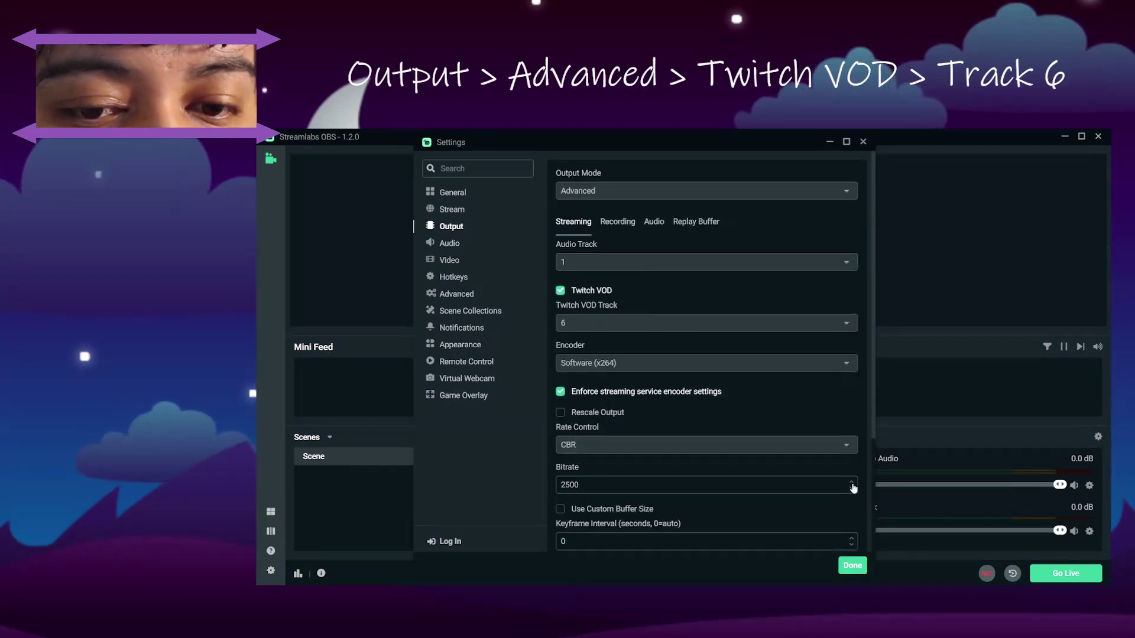
left_click(844, 570)
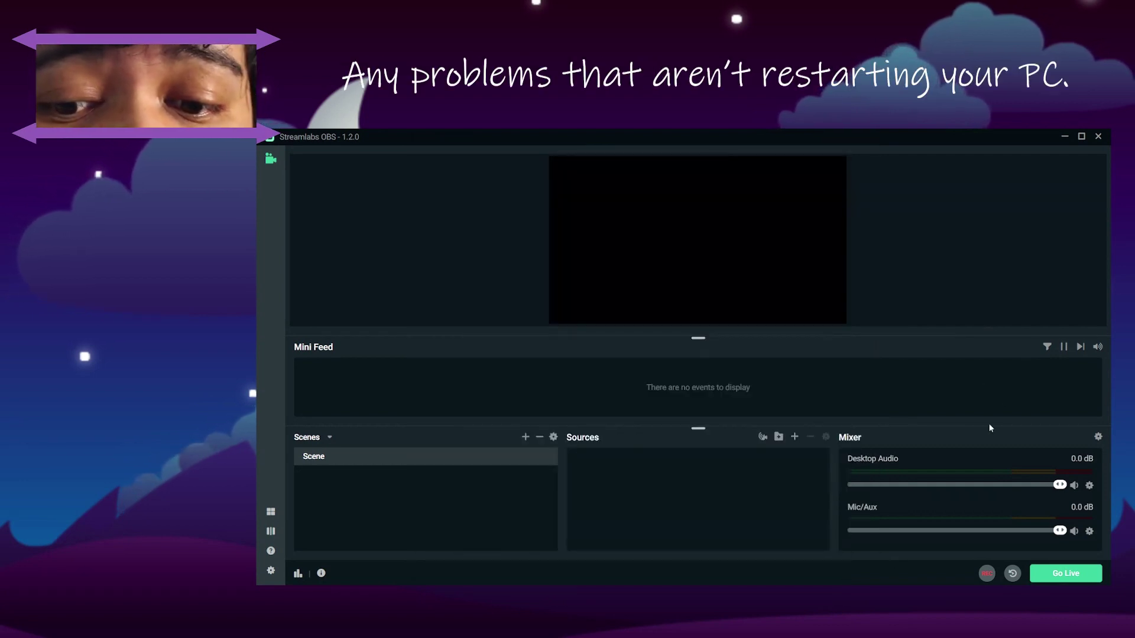